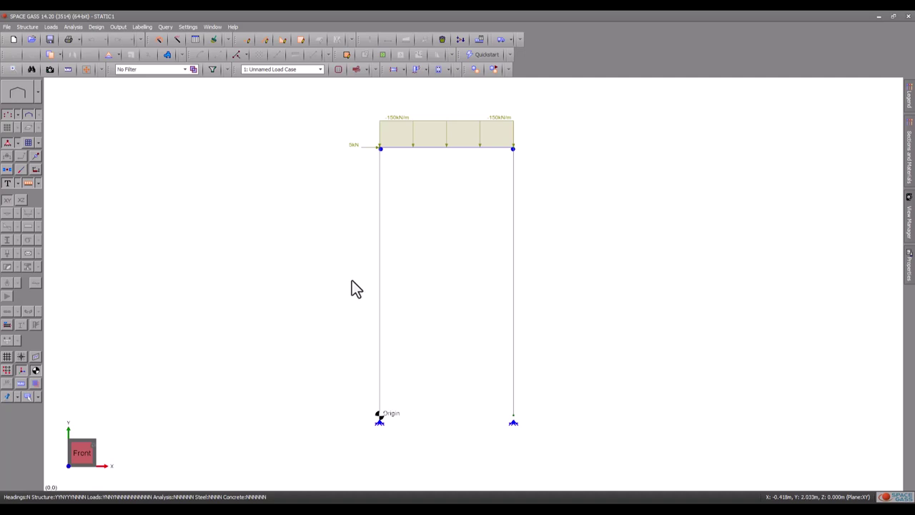
Run a linear static analysis and show the deflected shape: 22.93 mm sway, 9.84 mm midspan sag
left_click(73, 27)
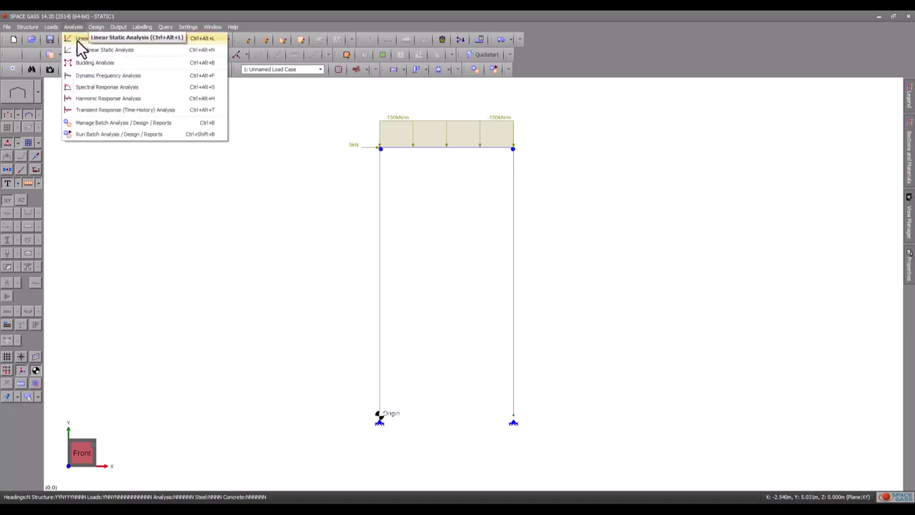
left_click(77, 41)
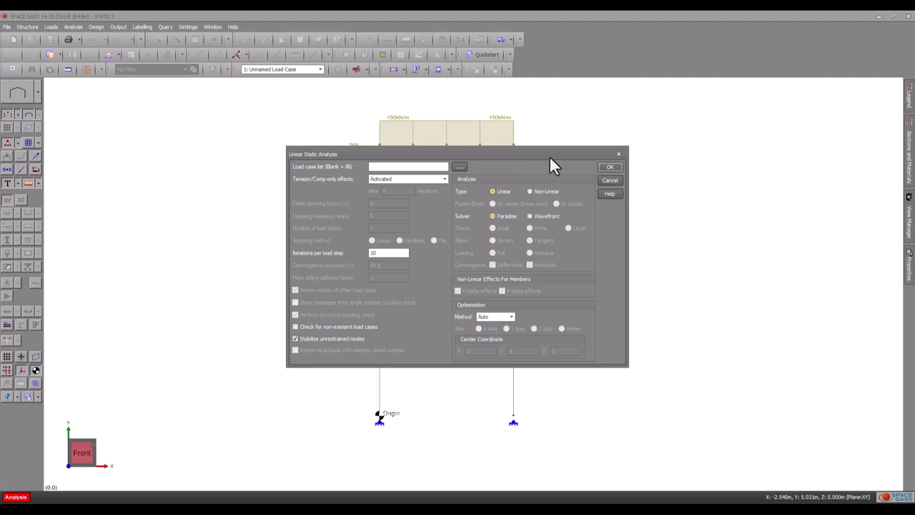
left_click(610, 166)
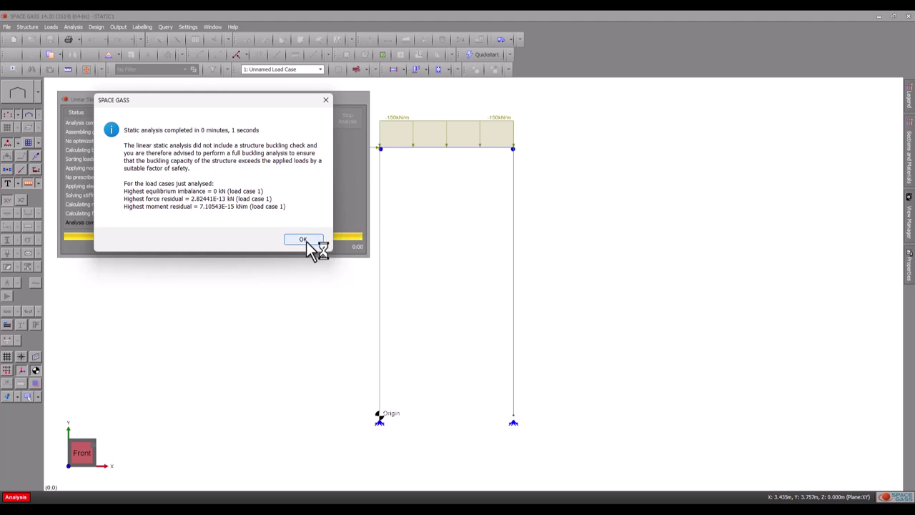
left_click(307, 242)
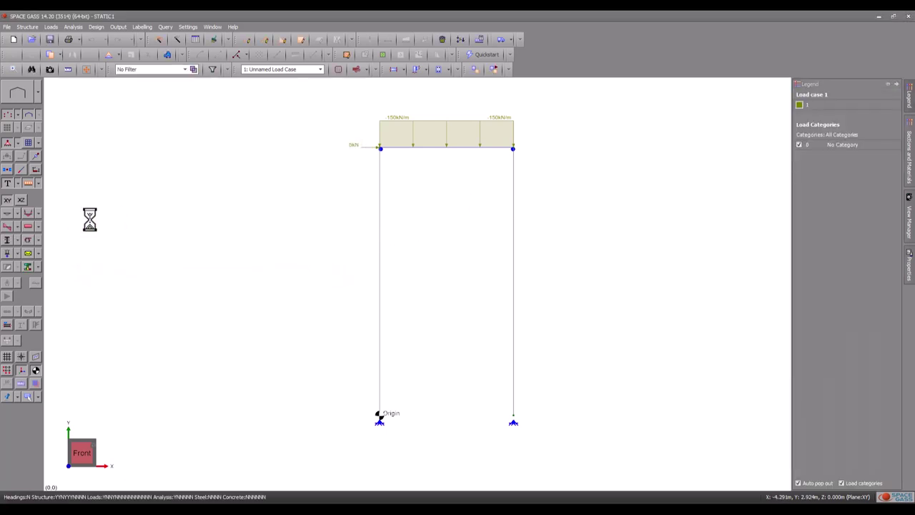
left_click(5, 223)
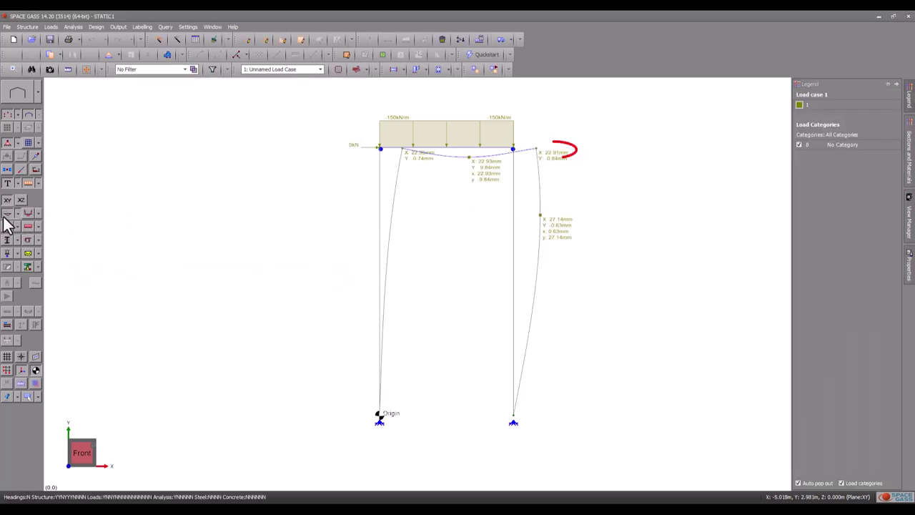
left_click(425, 150)
Set the top beam's load case 1 distributed Y force to -300 at start and finish
right_click(421, 151)
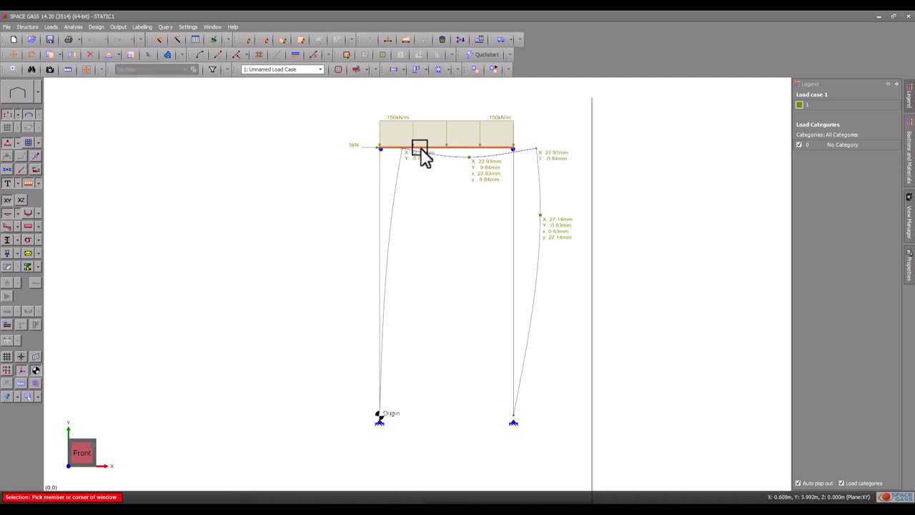
mouse_move(466, 396)
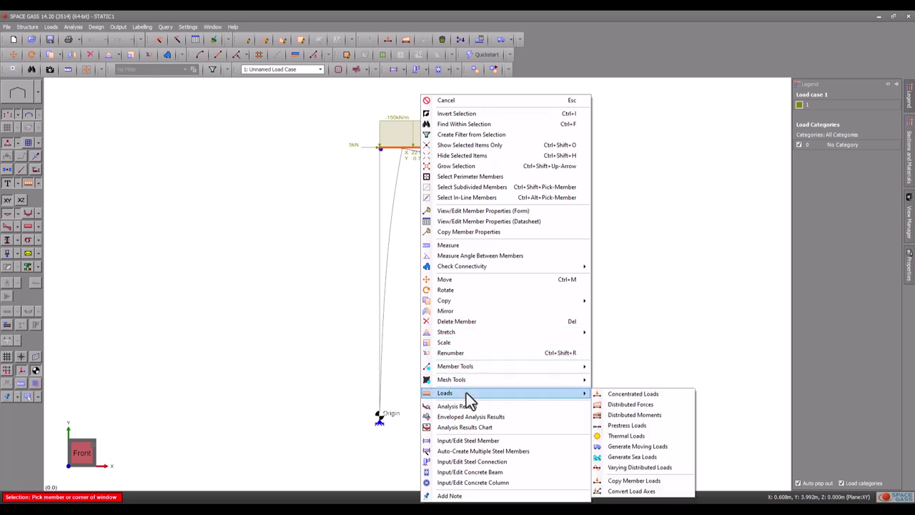
left_click(610, 406)
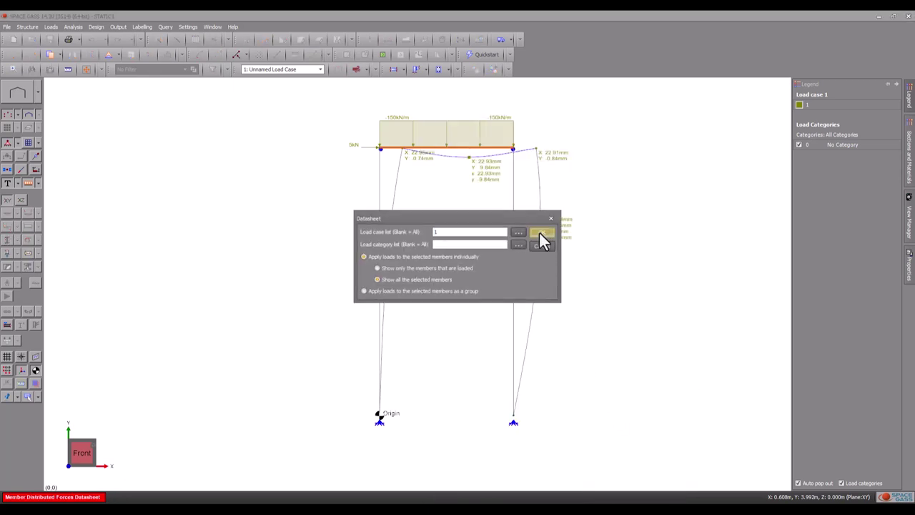
left_click(541, 232)
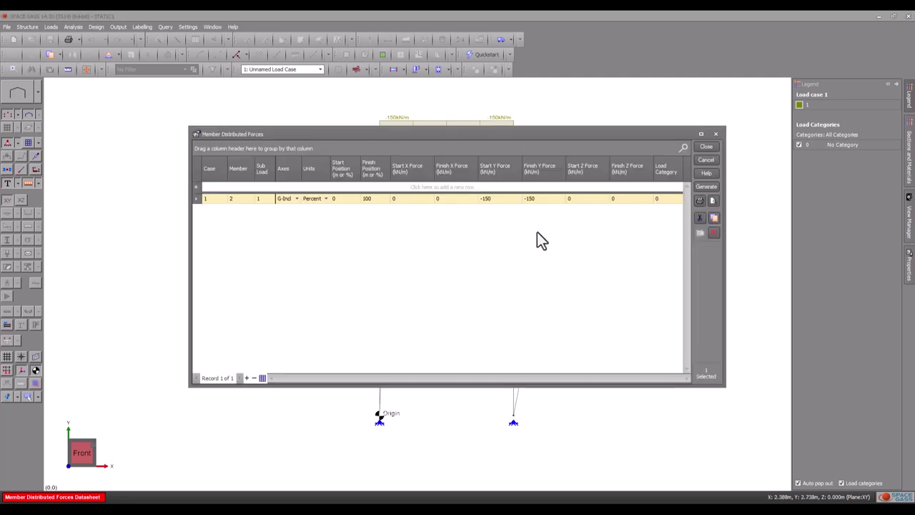
left_click(503, 199)
type("-300")
key("Tab")
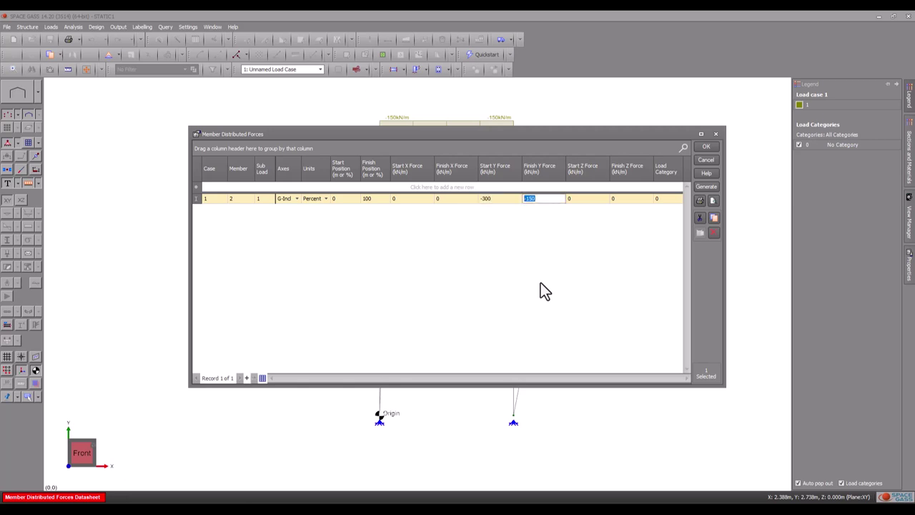
type("-300")
left_click(705, 147)
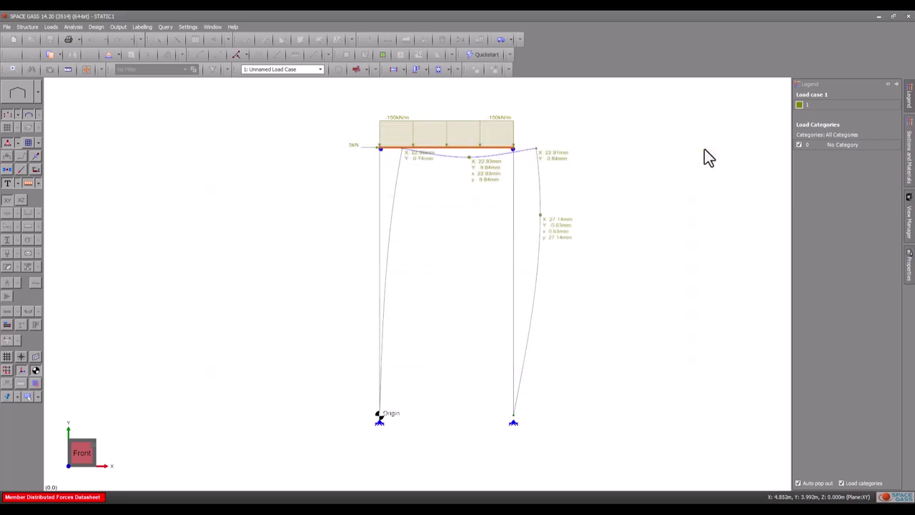
left_click(602, 236)
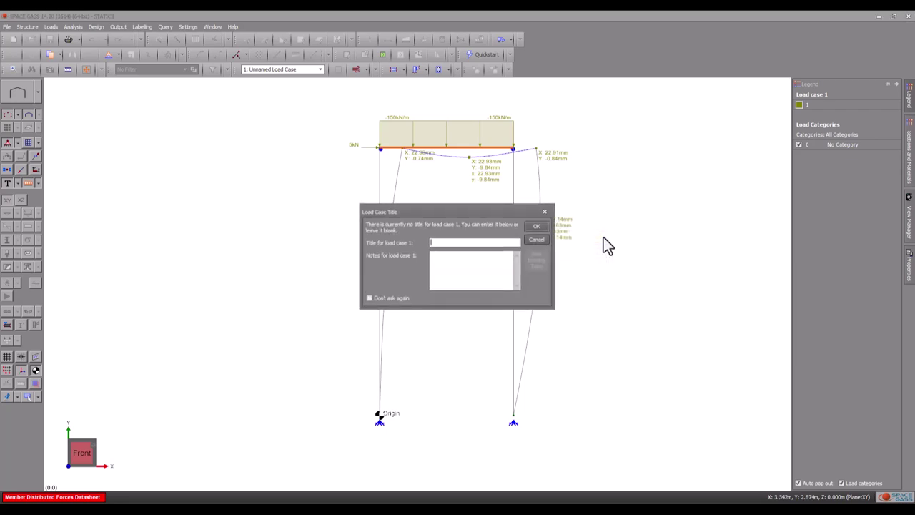
left_click(536, 226)
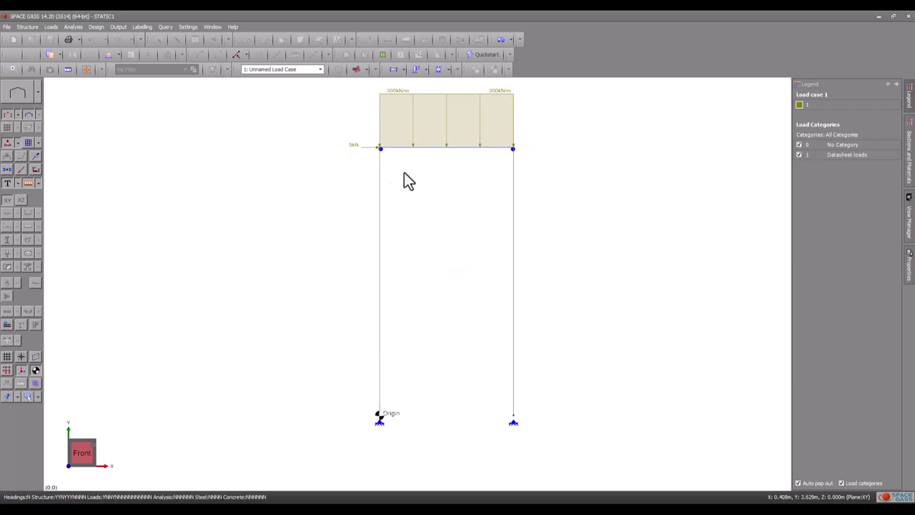
Rerun the linear static analysis and display the deflected shape with 19.68 mm midspan sag
left_click(75, 27)
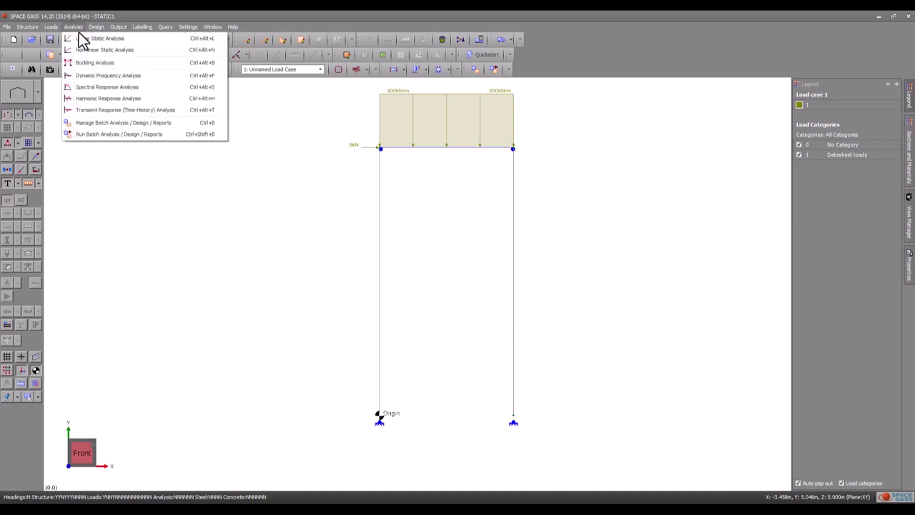
left_click(80, 36)
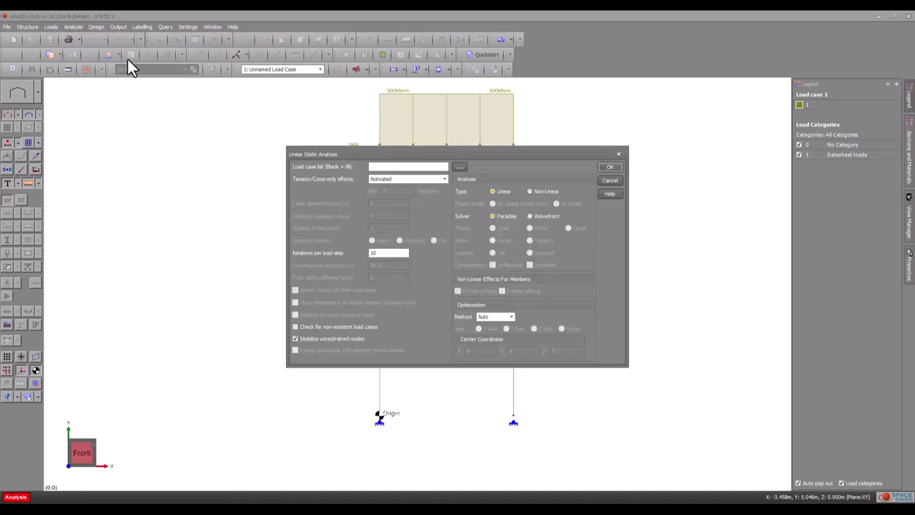
left_click(606, 167)
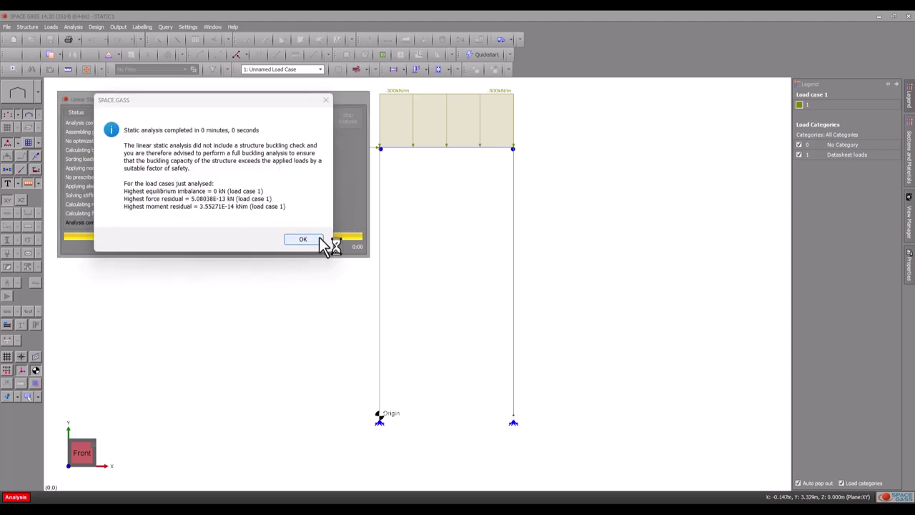
left_click(318, 239)
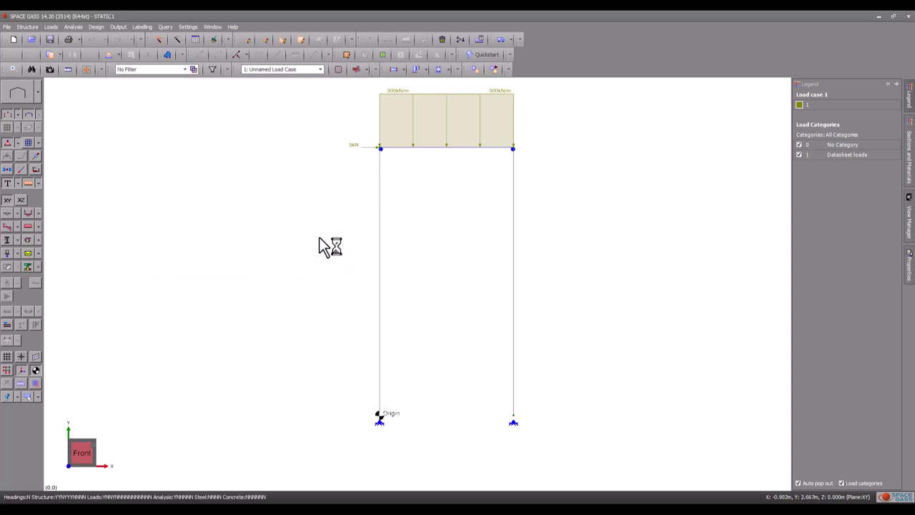
left_click(7, 225)
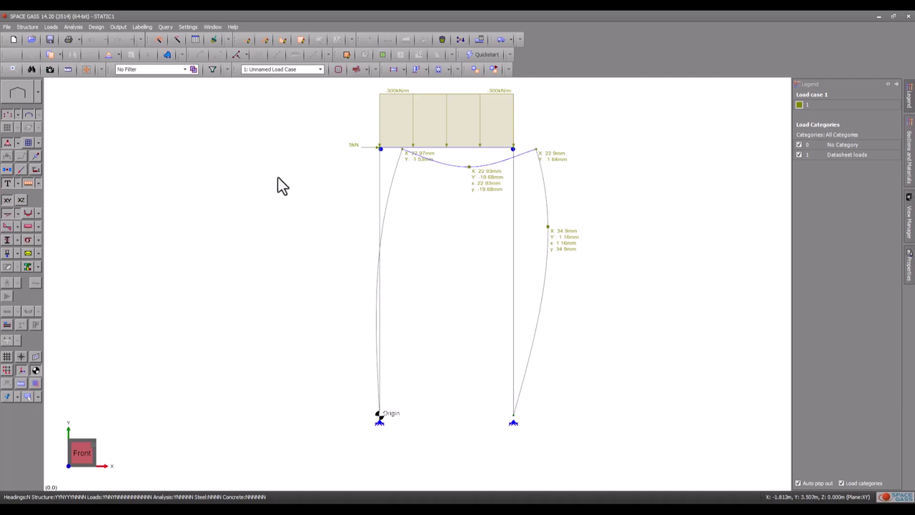
left_click(419, 148)
Change the beam's start and finish distributed Y force from -300 to -150
right_click(418, 148)
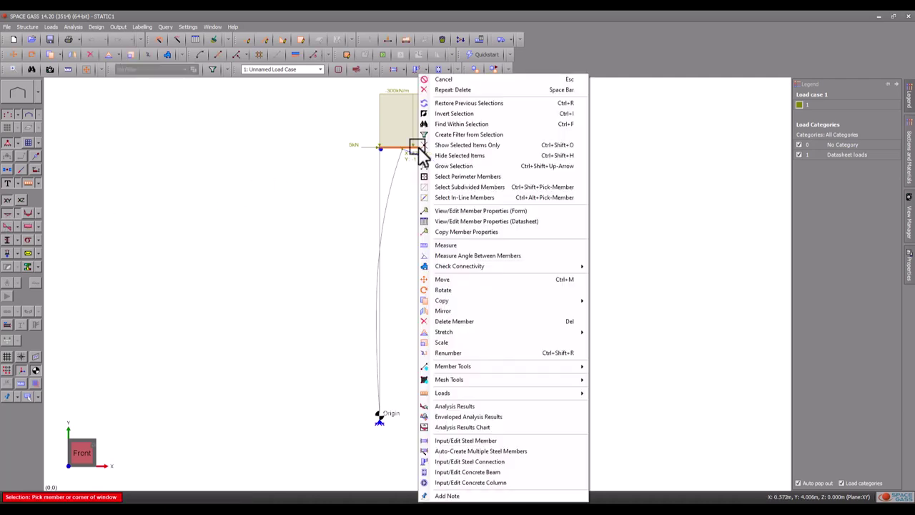
mouse_move(480, 393)
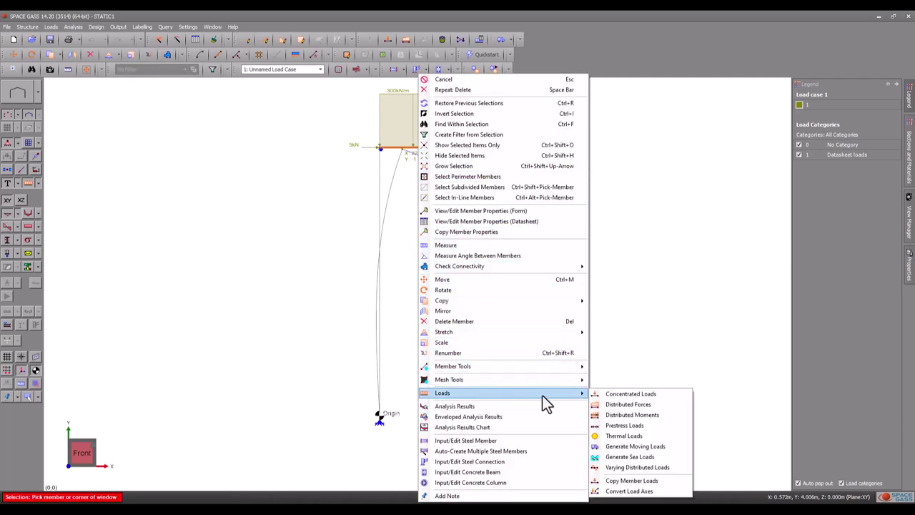
left_click(619, 404)
left_click(536, 237)
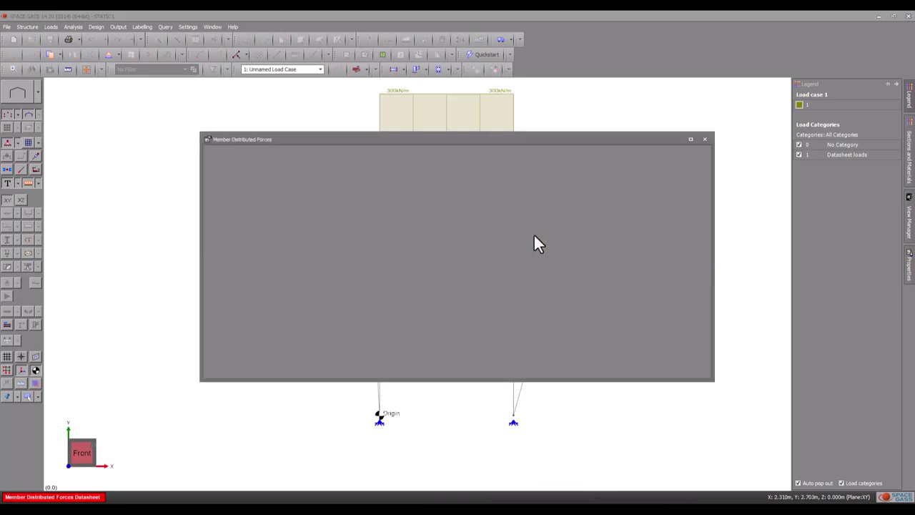
left_click(489, 198)
type("-150")
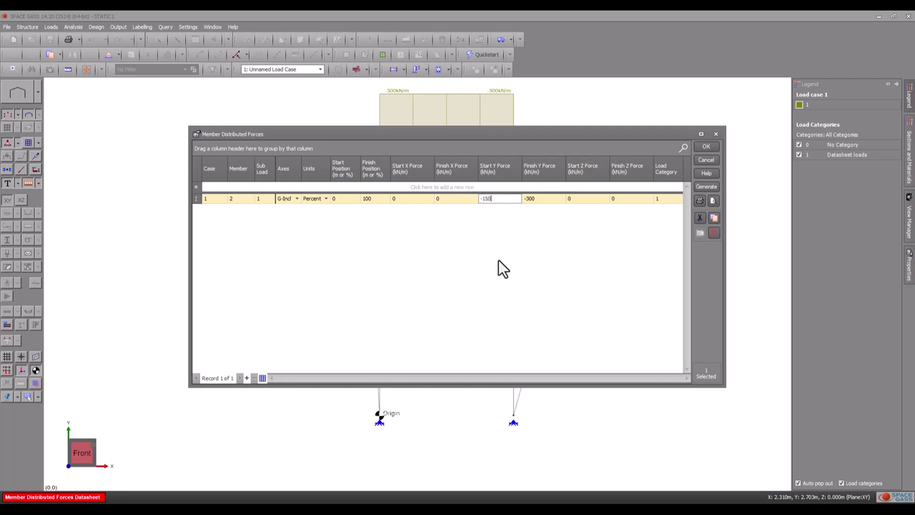
key("Return")
key("Tab")
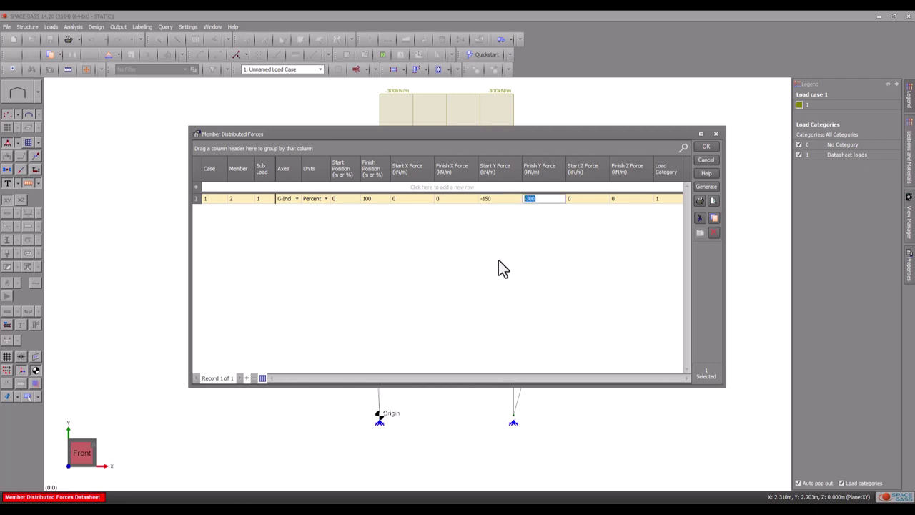
type("-150")
left_click(703, 148)
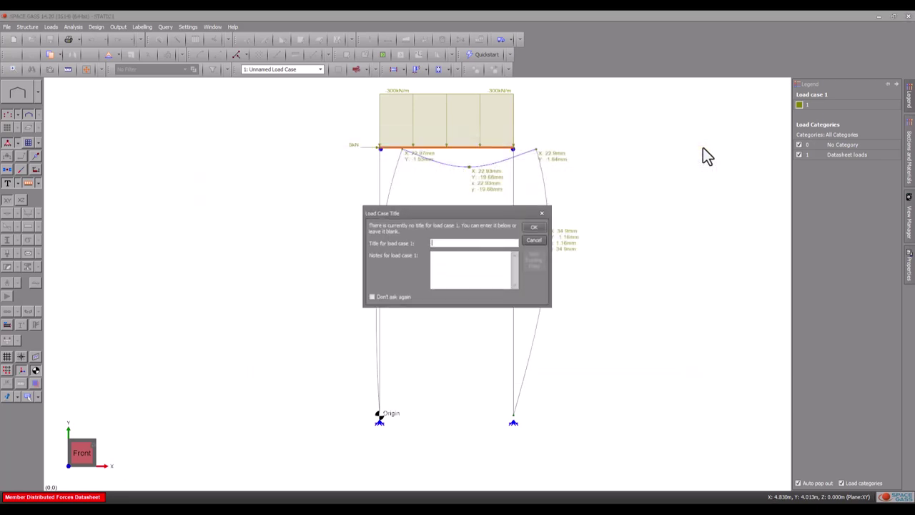
left_click(532, 226)
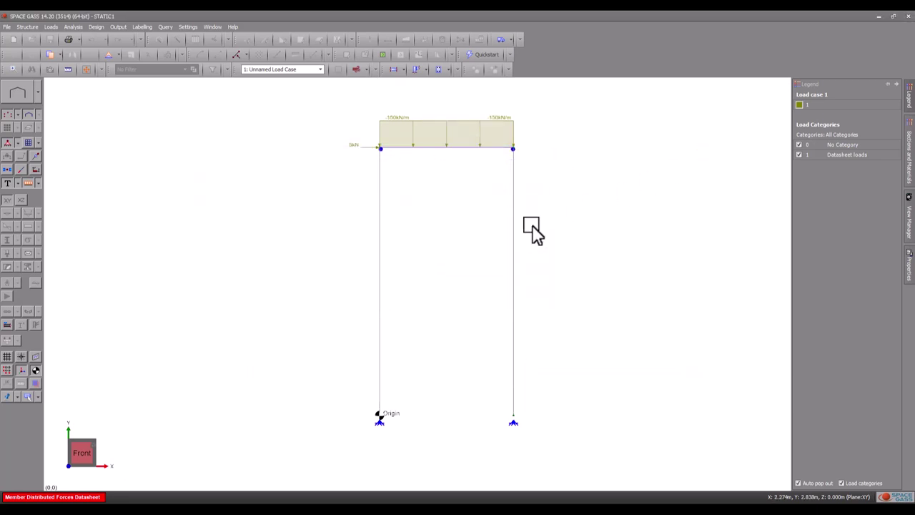
Run a non-linear P-delta static analysis and show 37.15 mm sway and 10.11 mm midspan sag
left_click(74, 27)
left_click(76, 49)
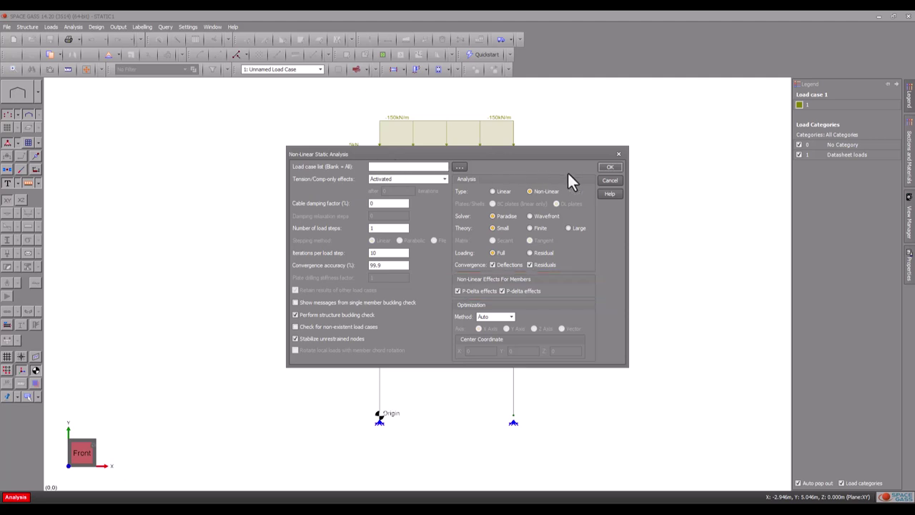
left_click(610, 168)
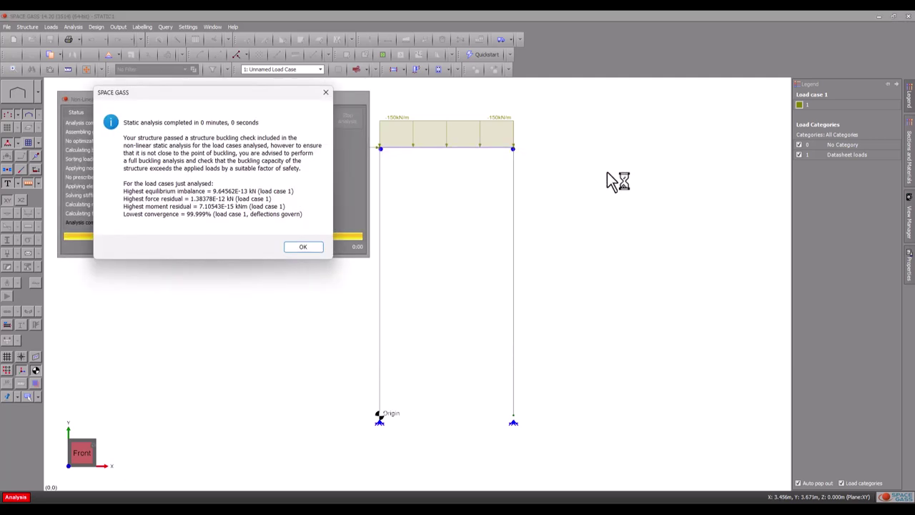
left_click(300, 248)
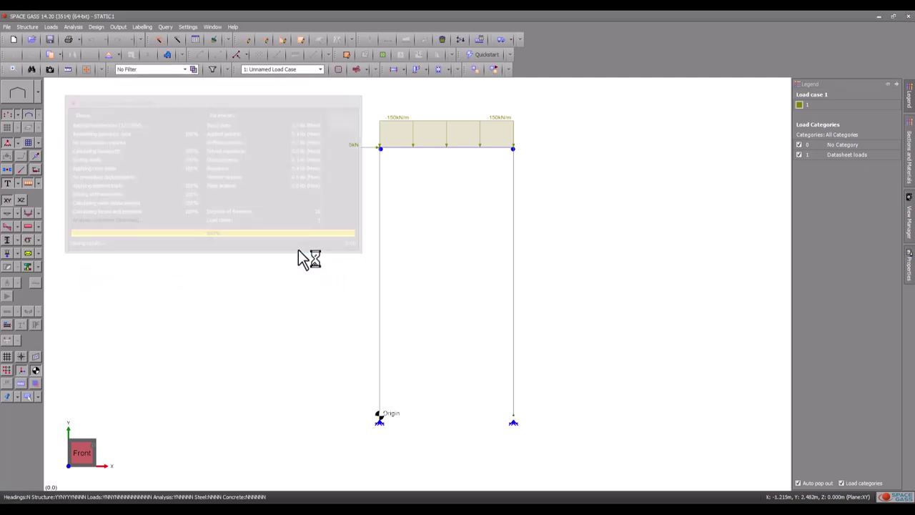
left_click(8, 214)
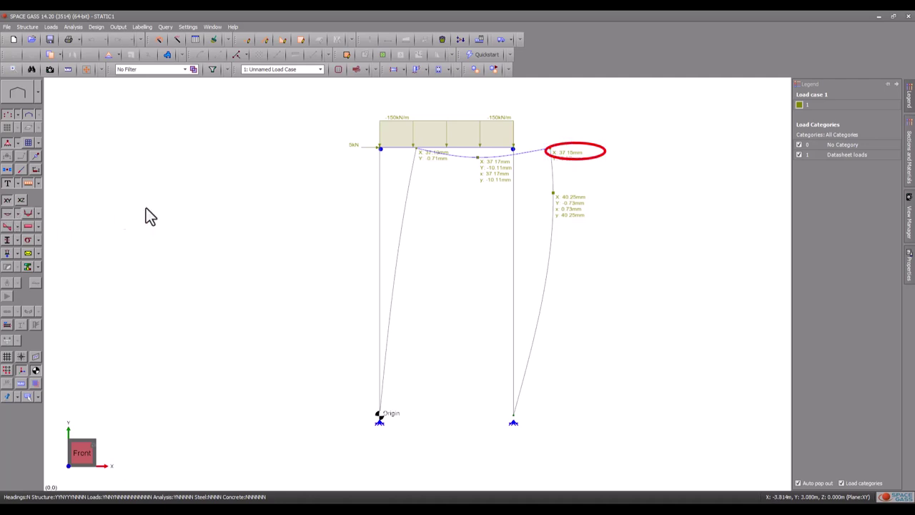
Set the top beam's start and finish distributed Y force back to -300
left_click(401, 148)
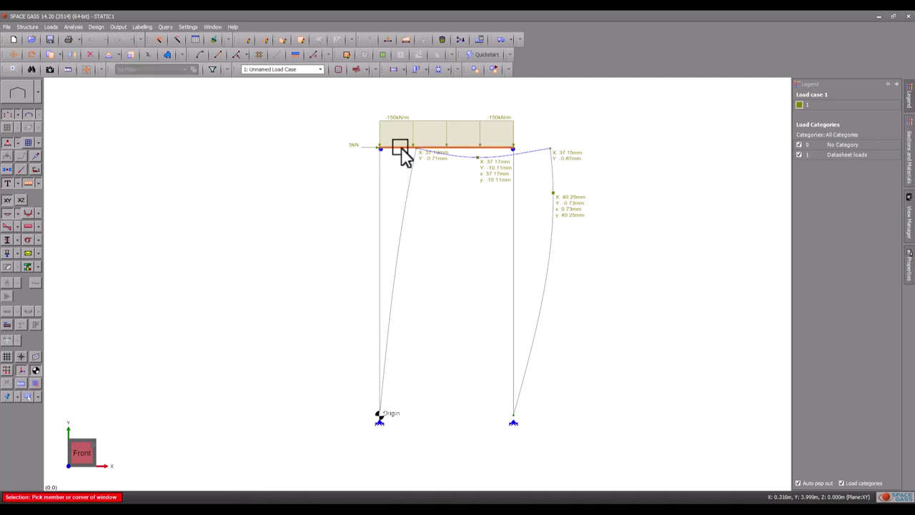
right_click(402, 152)
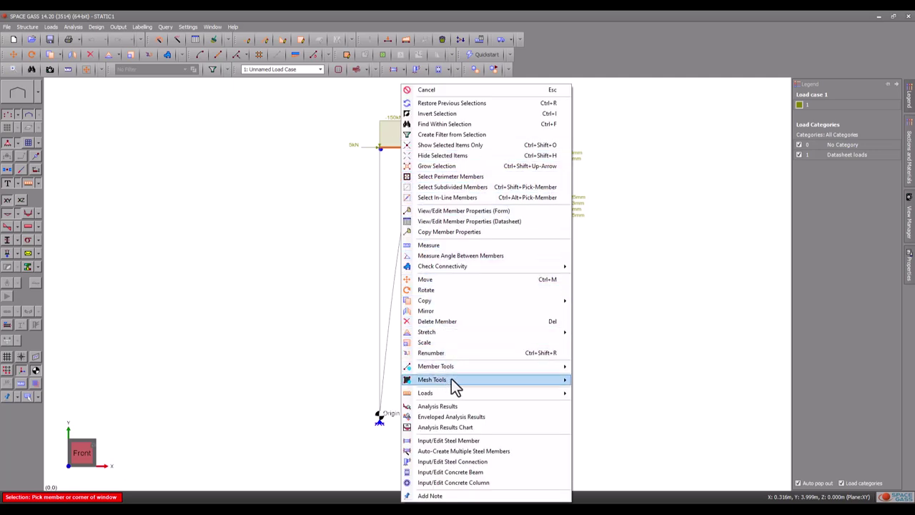
mouse_move(550, 395)
left_click(587, 405)
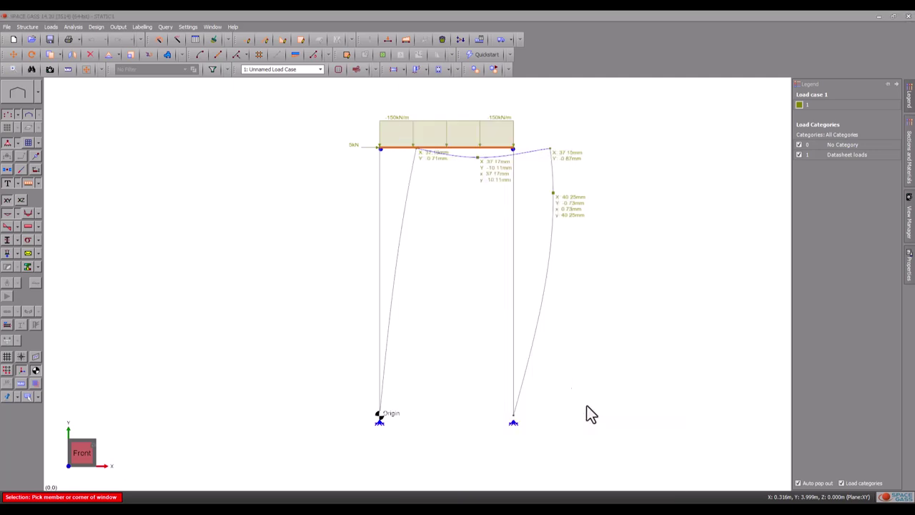
left_click(541, 232)
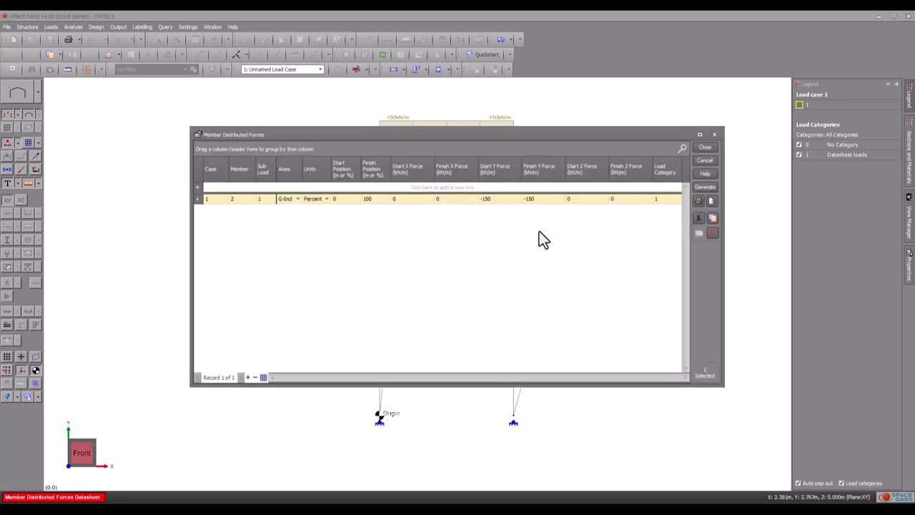
left_click(506, 200)
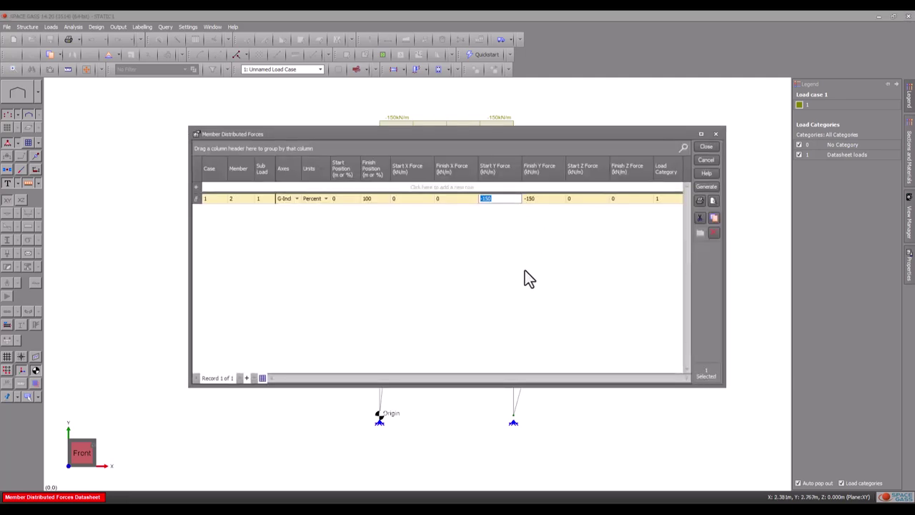
type("-300")
key("Tab")
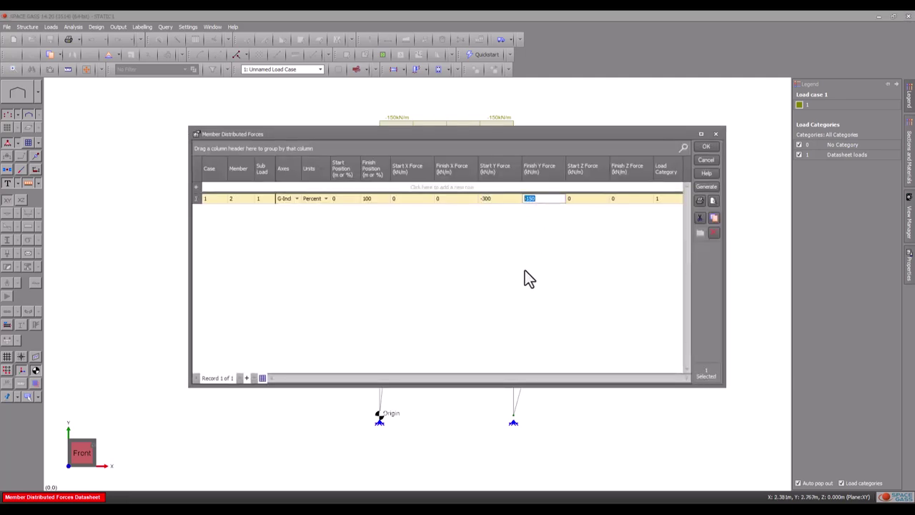
type("-300")
left_click(702, 148)
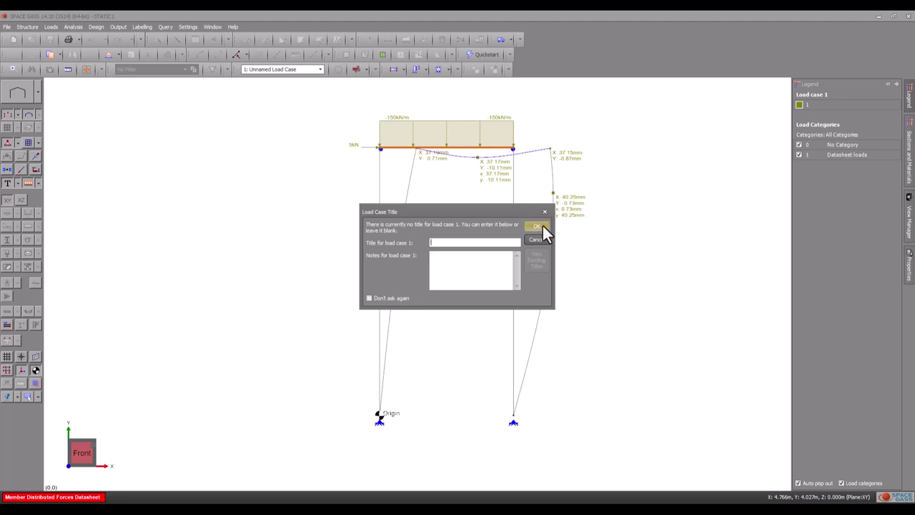
left_click(538, 226)
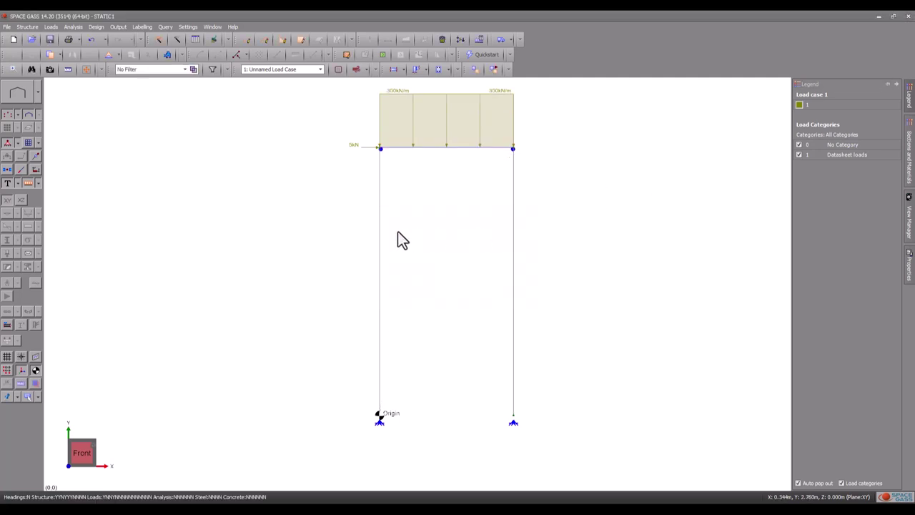
Run the non-linear analysis under 300 kN/m and show about 99 mm sway and 20.71 mm sag
left_click(70, 27)
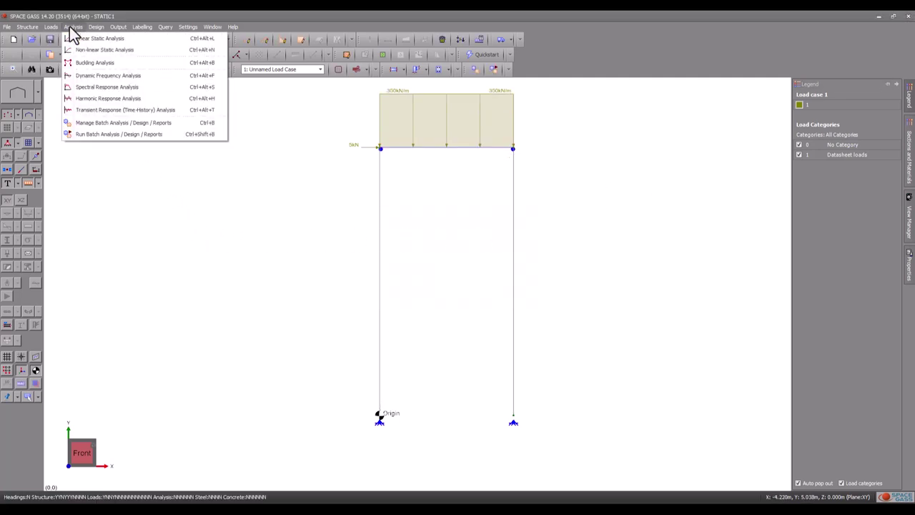
left_click(70, 48)
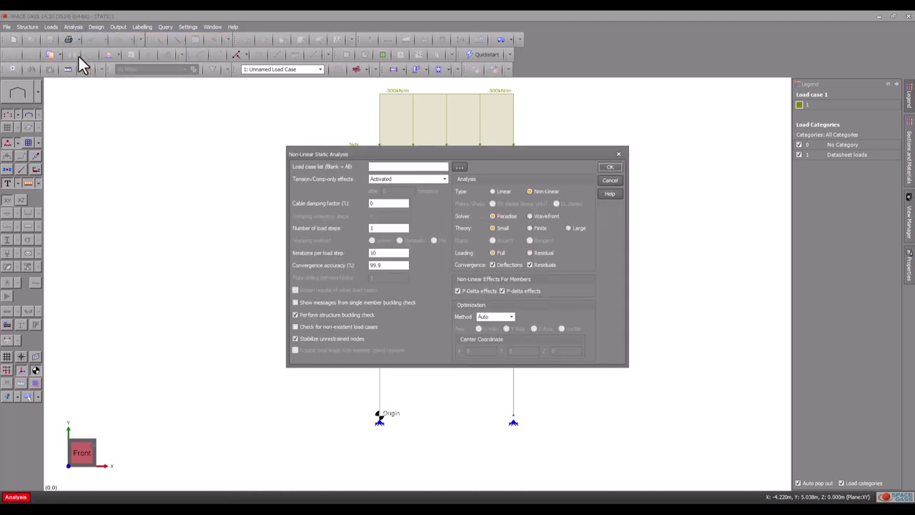
left_click(603, 169)
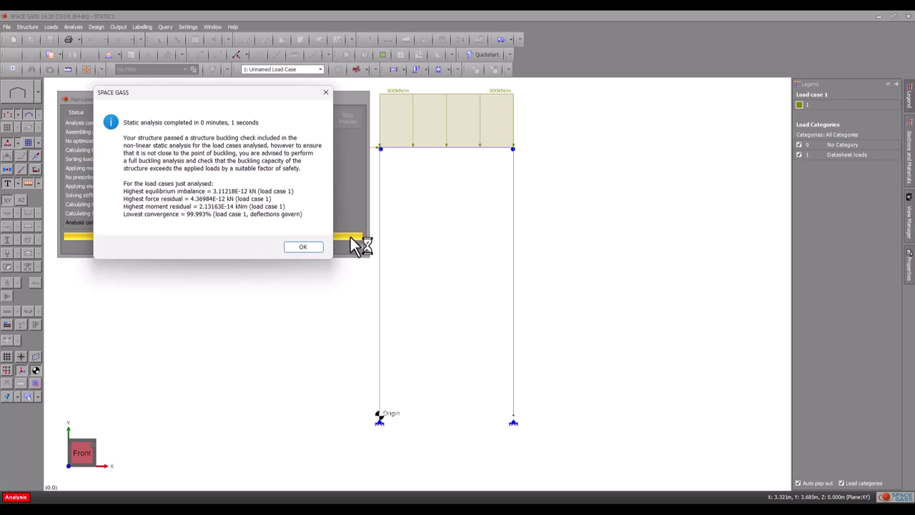
left_click(315, 247)
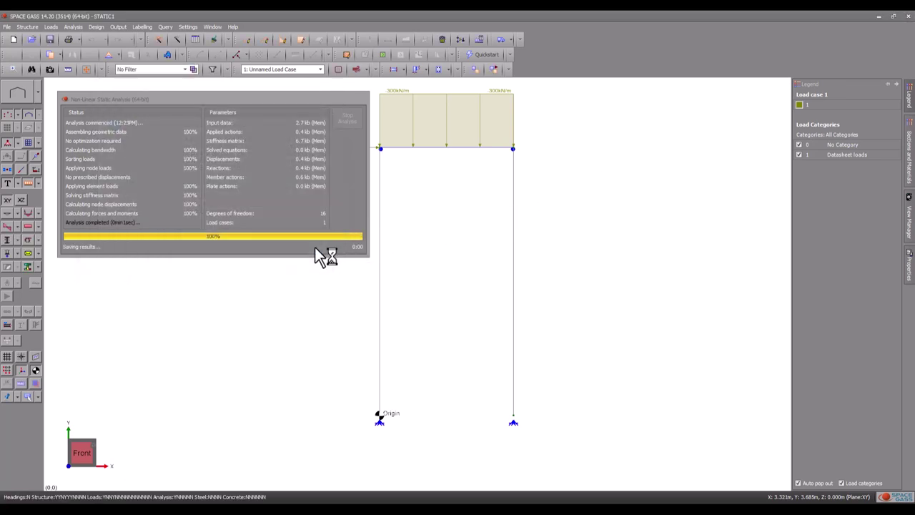
left_click(4, 214)
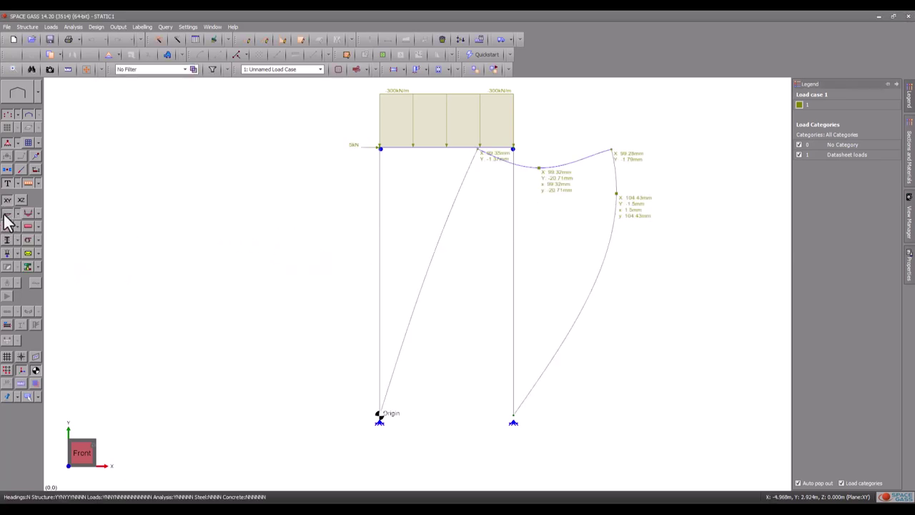